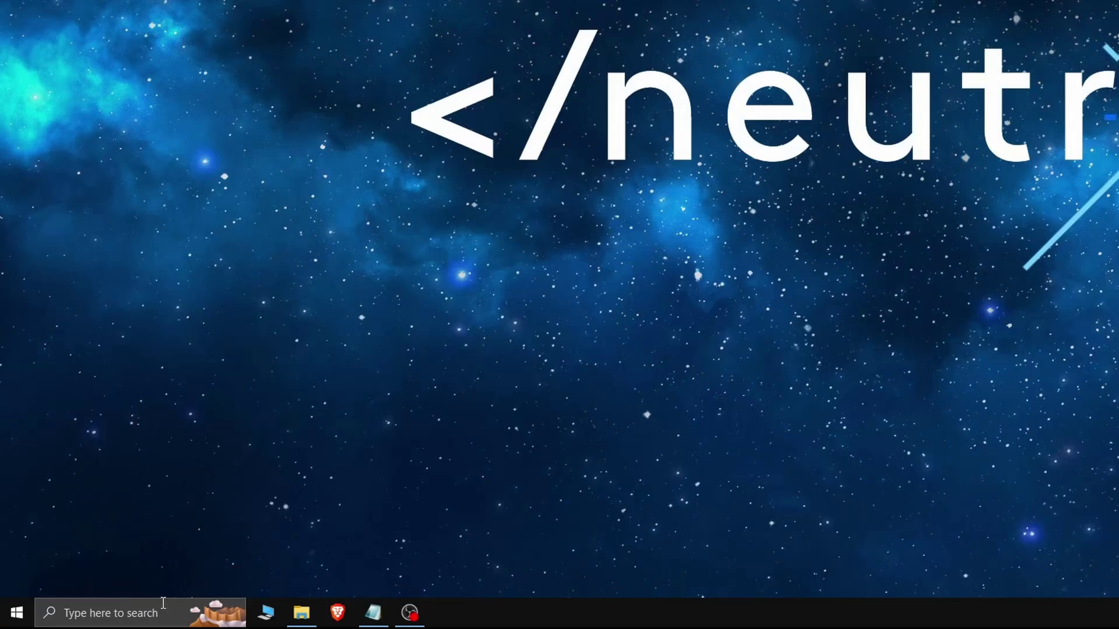
Step: Launch Command Prompt as administrator from Start search
click(91, 621)
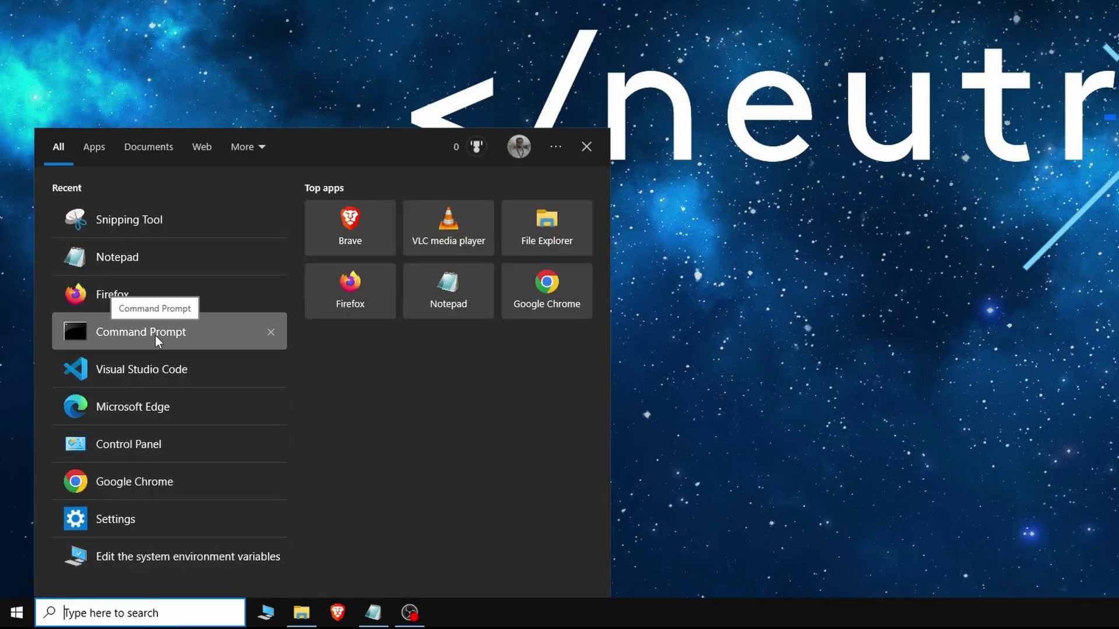
right_click(156, 339)
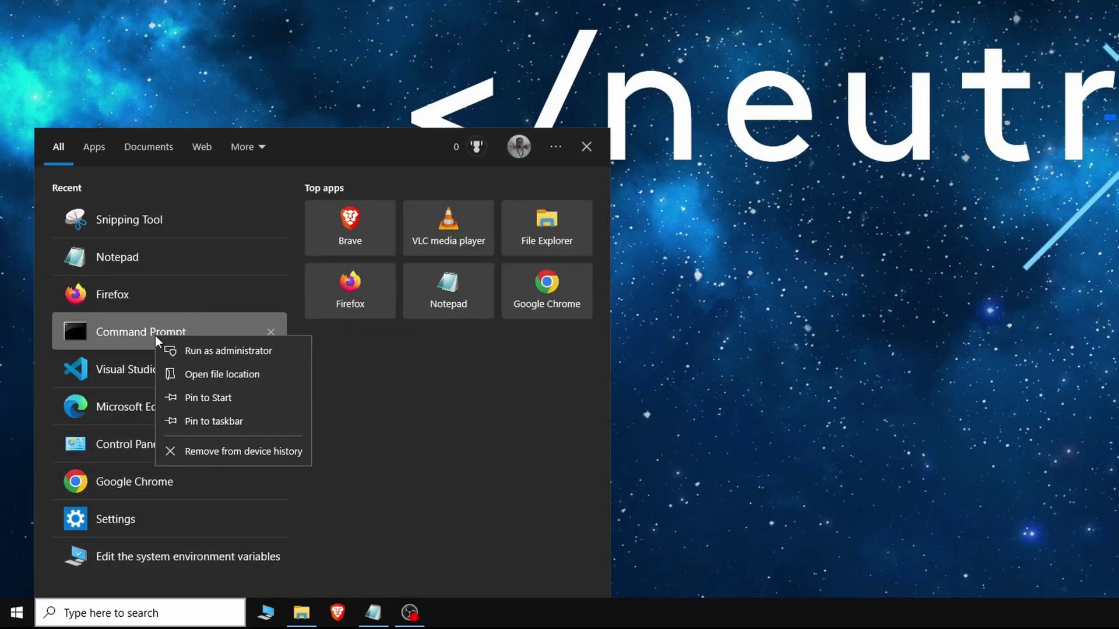
click(202, 350)
click(758, 444)
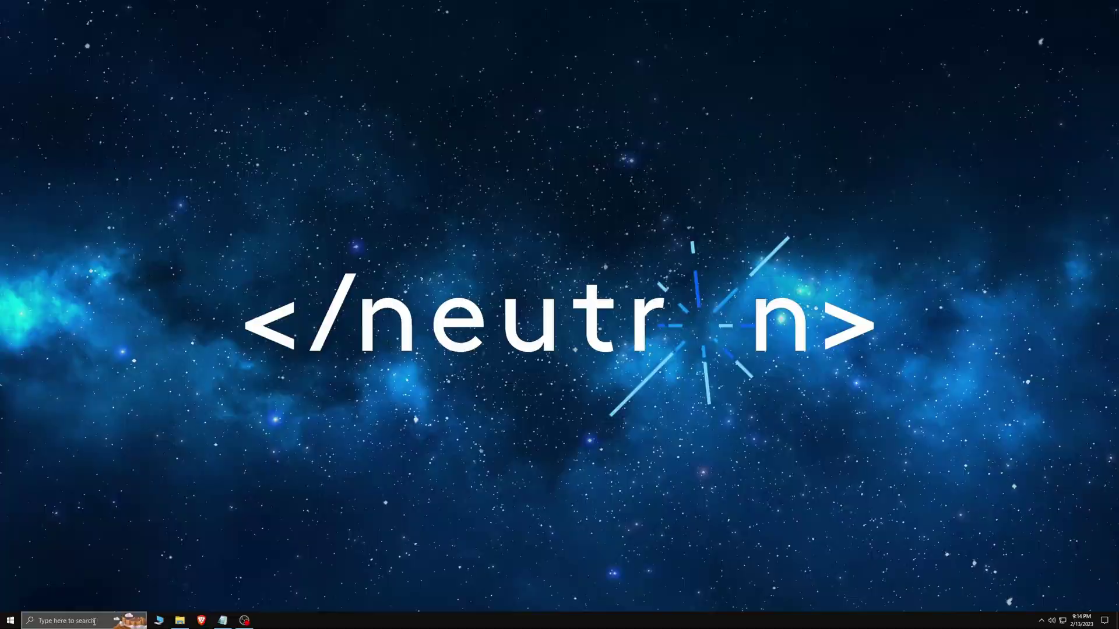
Step: Open the Command Prompt shortcut's file location from Start search
click(154, 614)
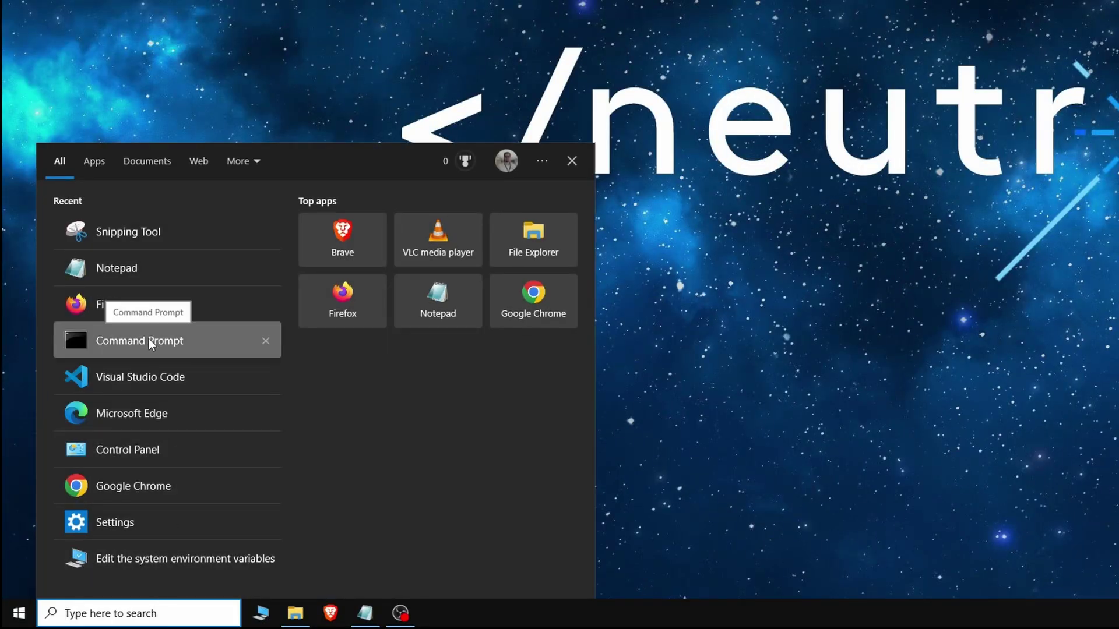
right_click(149, 342)
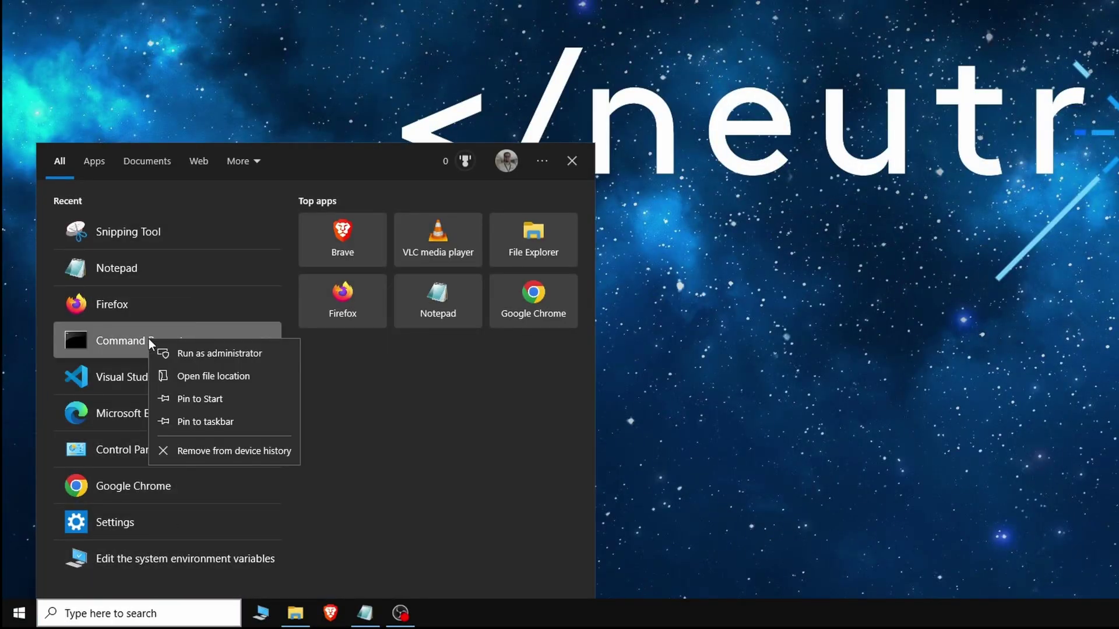
click(229, 376)
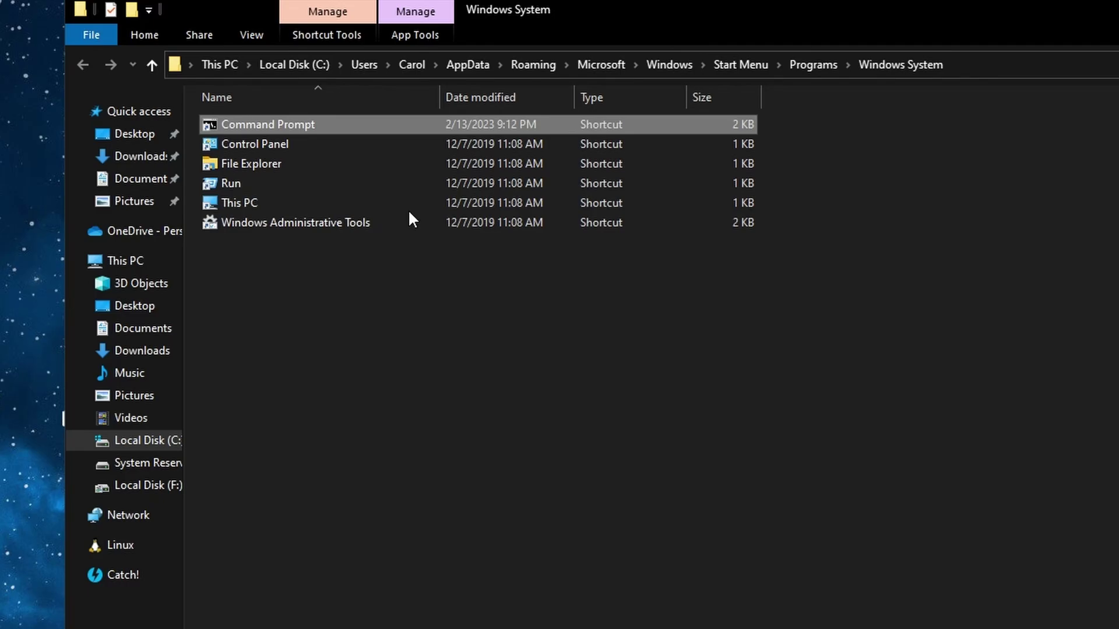
Step: Enable 'Run as administrator' in the Command Prompt shortcut's advanced properties and apply it
right_click(357, 160)
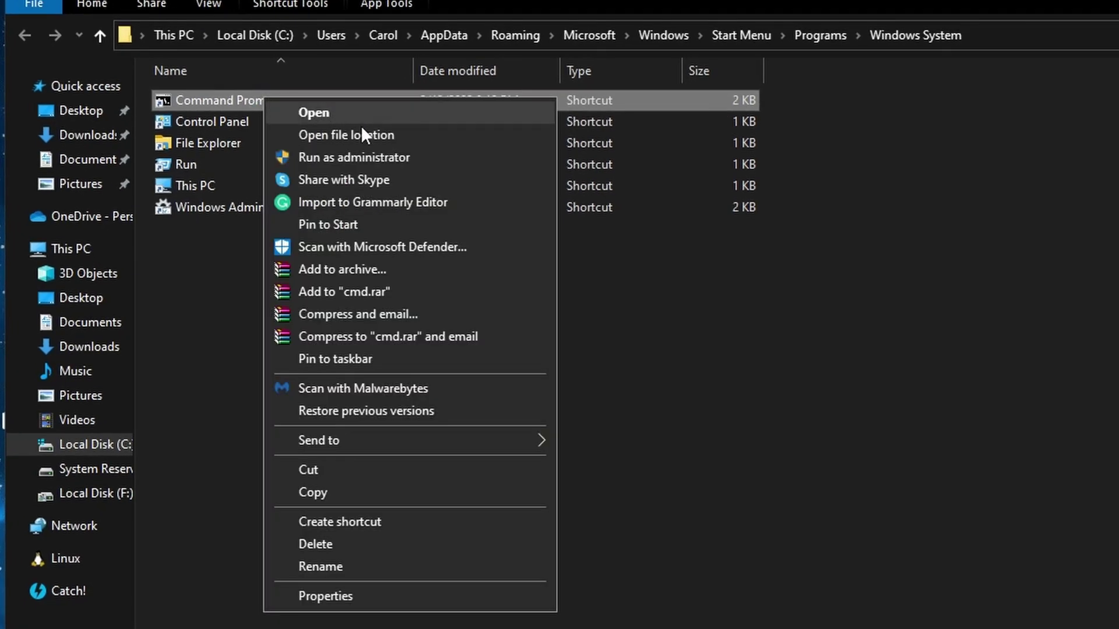
click(401, 598)
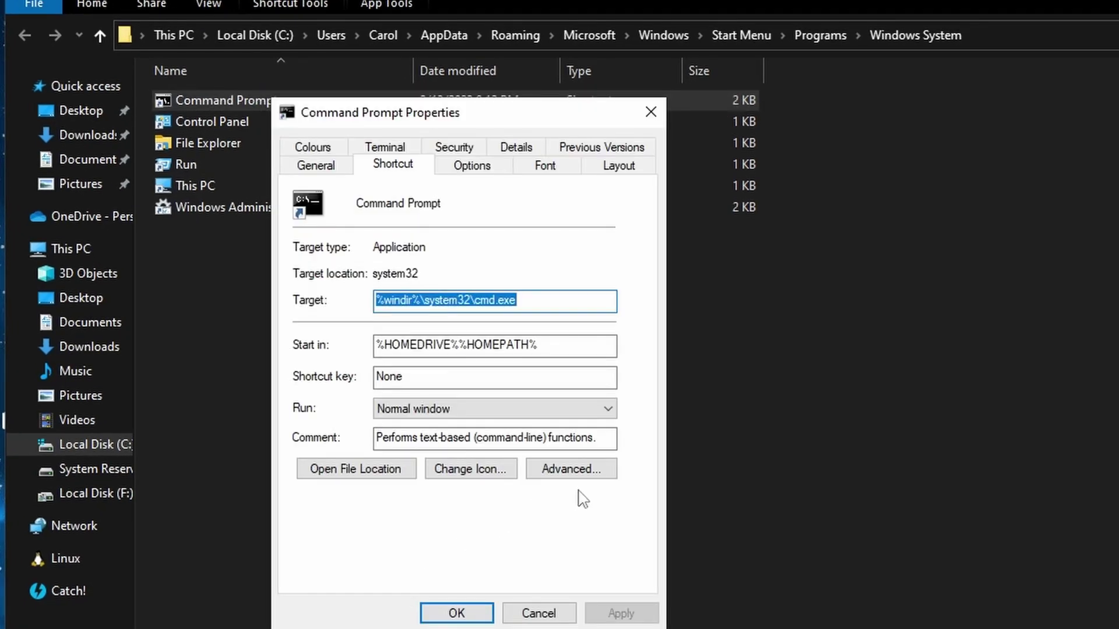
click(595, 472)
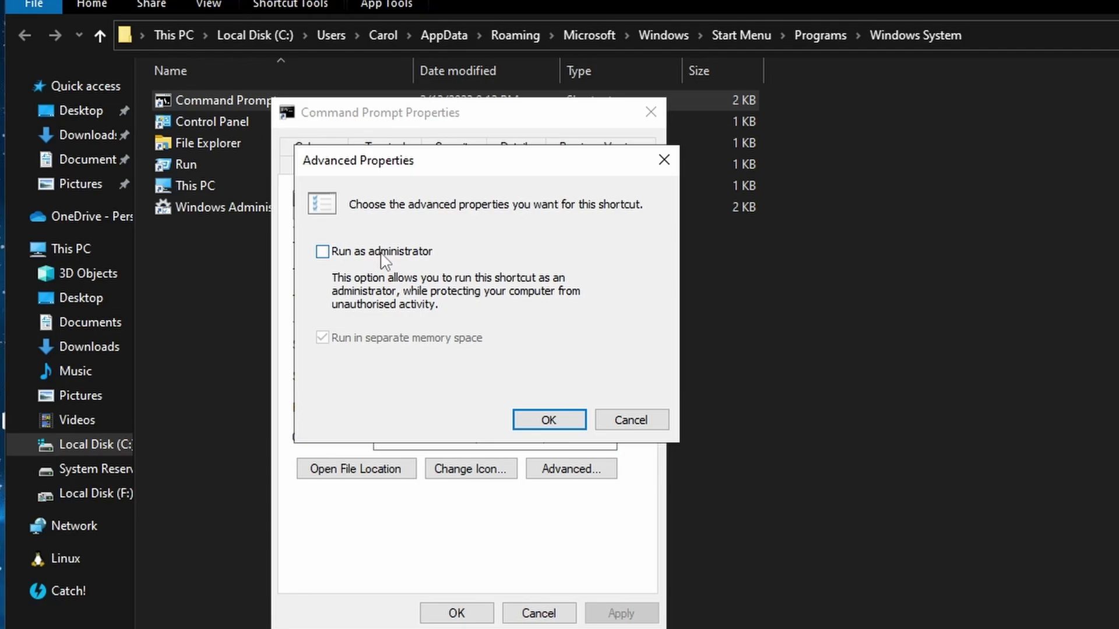
click(382, 261)
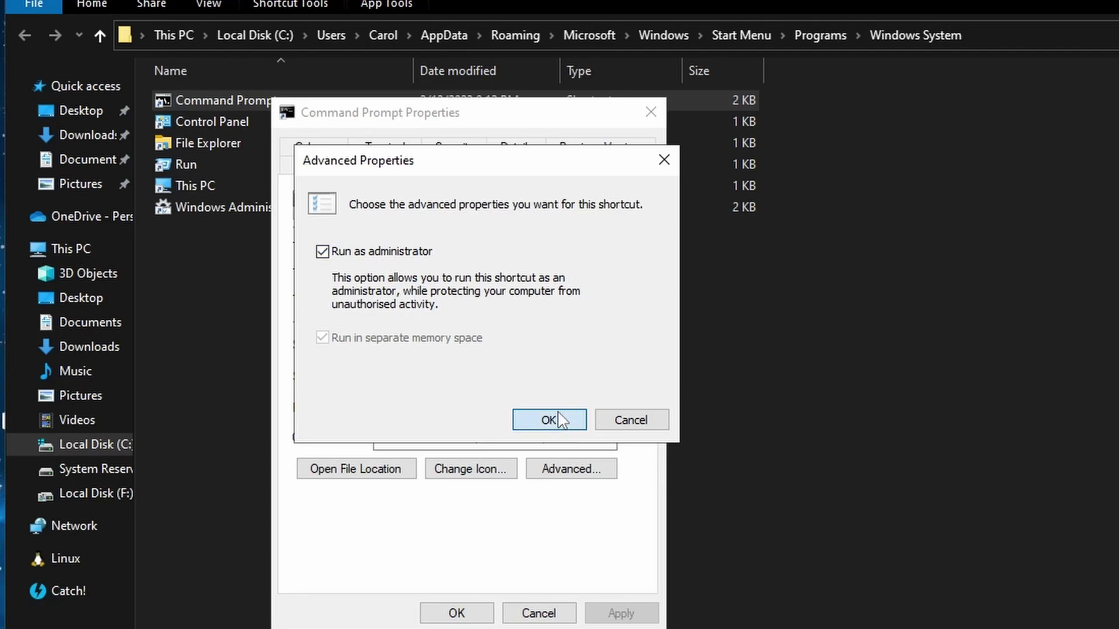
click(554, 420)
click(621, 613)
click(457, 612)
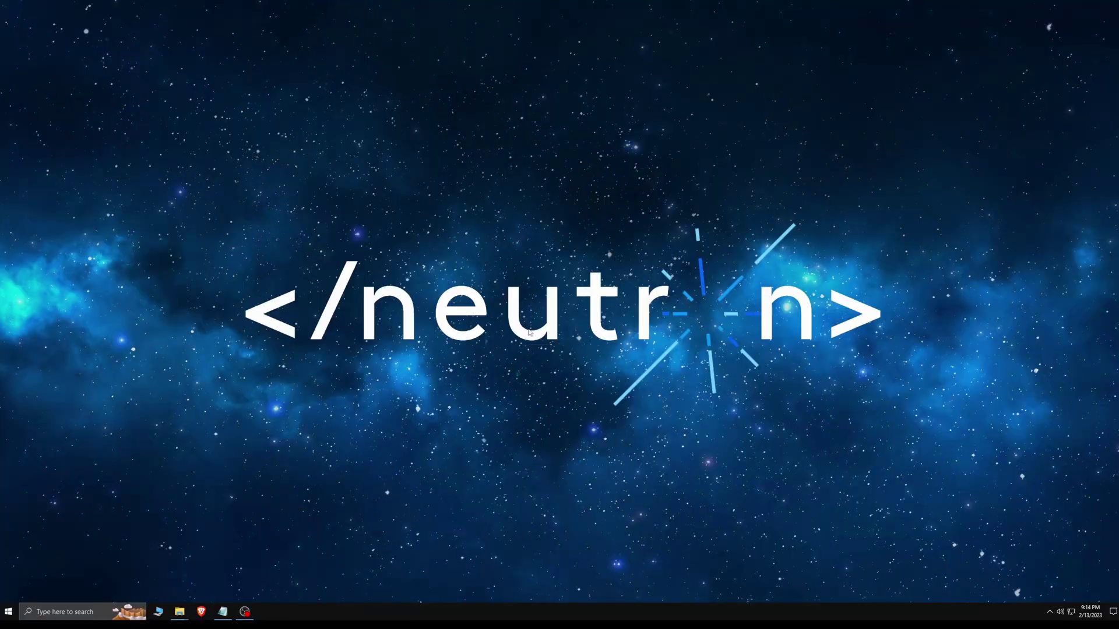
Step: Open Command Prompt from Start search to confirm it opens as Administrator
click(74, 613)
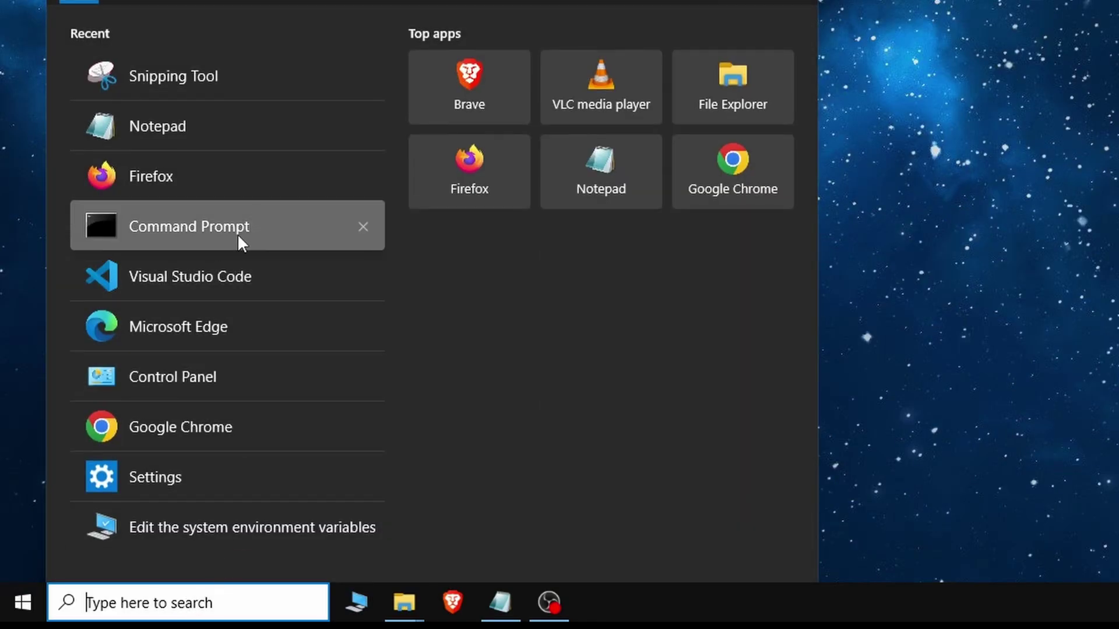
click(242, 230)
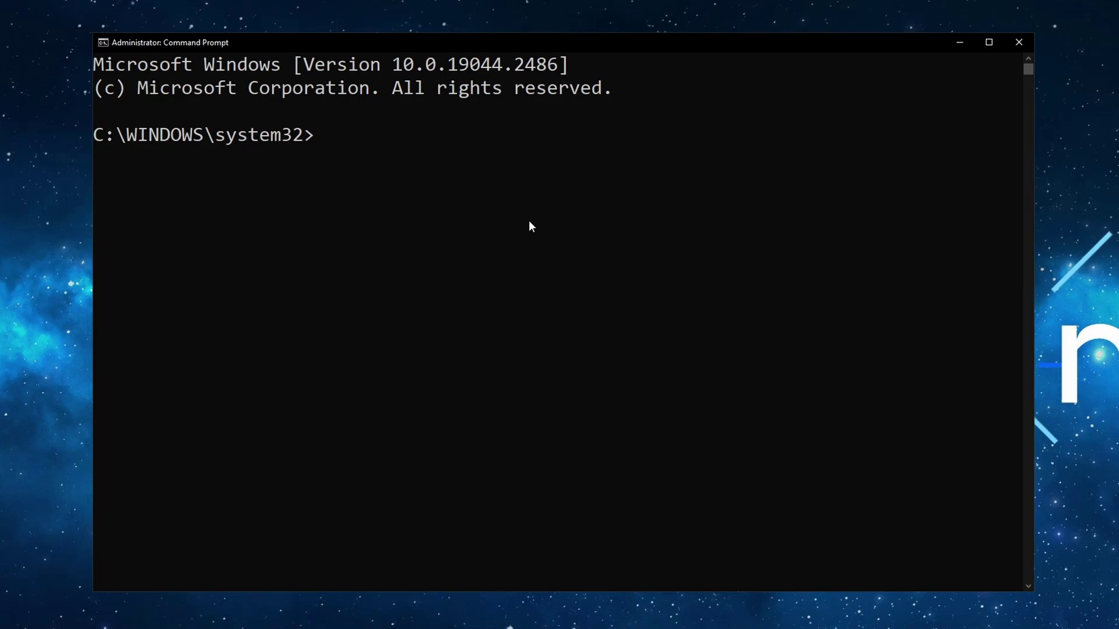